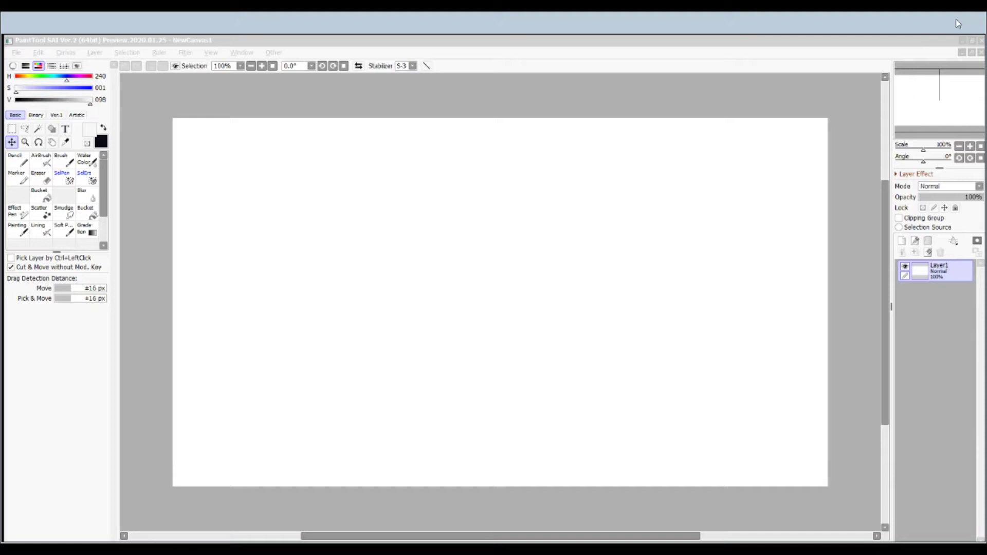
# Select the Scatter tool with the Stars shape and set its brush size to 120
pyautogui.click(41, 211)
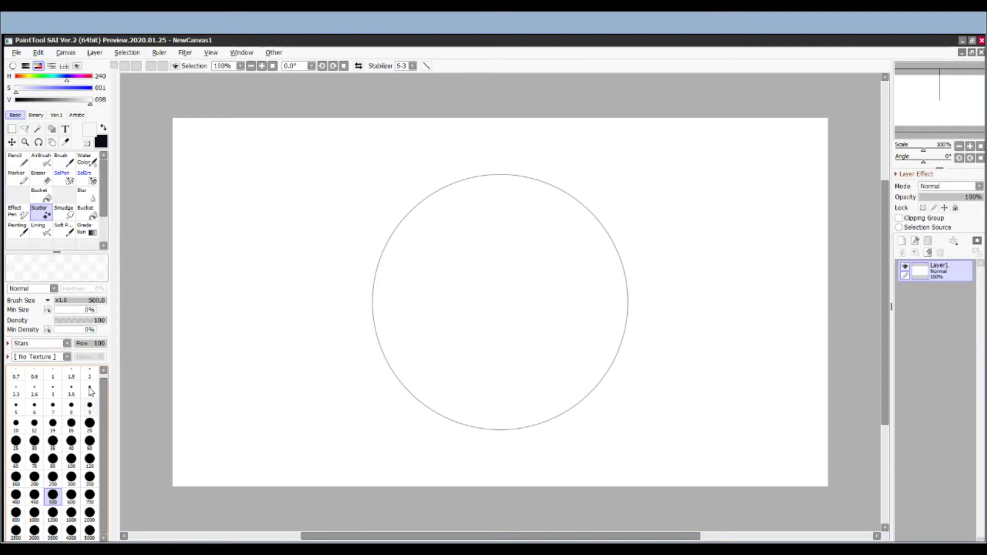
pyautogui.click(89, 477)
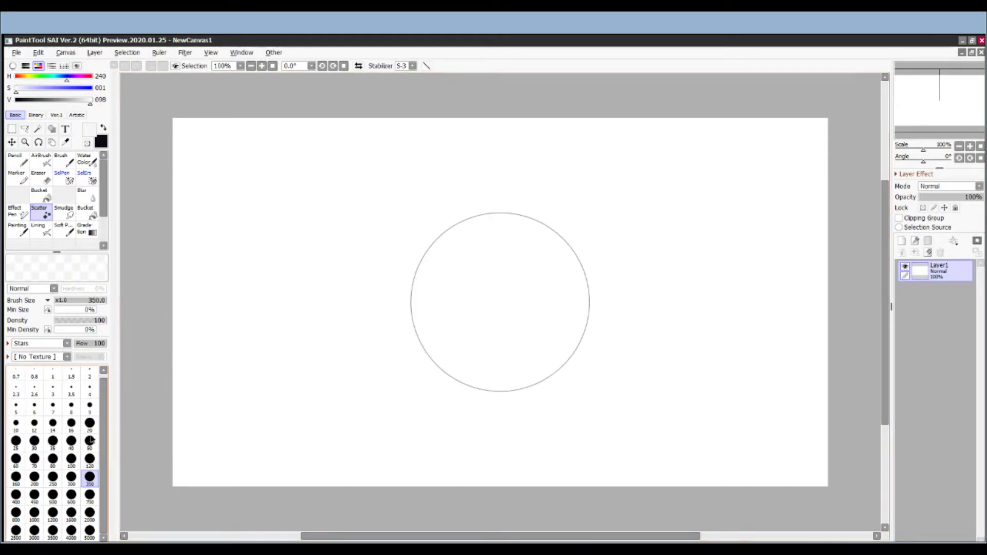
pyautogui.click(90, 459)
# Try scattering stars across the canvas, including with the colour value at 18, and undo the strokes
pyautogui.moveTo(229, 312)
pyautogui.mouseDown()
pyautogui.moveTo(419, 283)
pyautogui.moveTo(641, 216)
pyautogui.moveTo(650, 235)
pyautogui.moveTo(322, 355)
pyautogui.moveTo(264, 336)
pyautogui.moveTo(304, 264)
pyautogui.moveTo(626, 205)
pyautogui.moveTo(758, 222)
pyautogui.mouseUp()
pyautogui.click(28, 100)
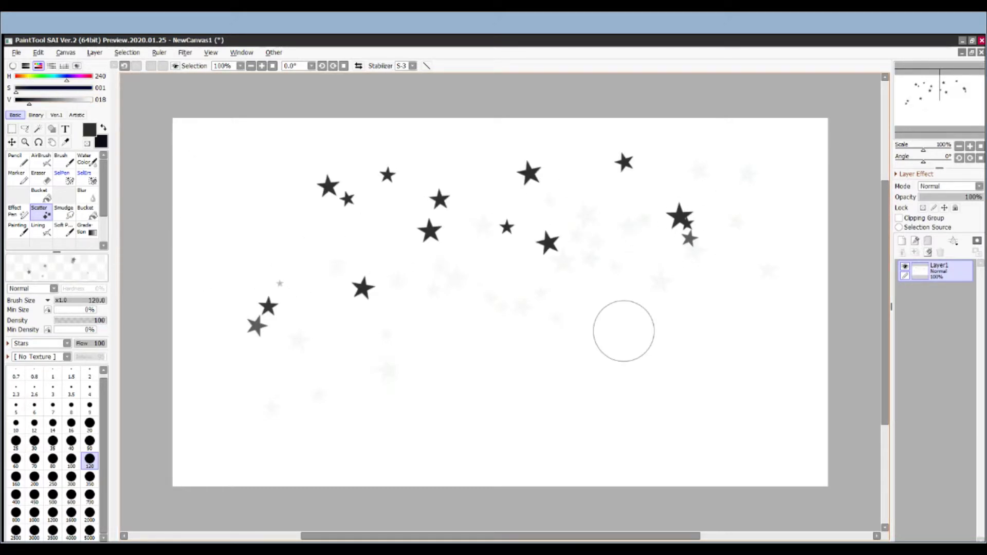
pyautogui.click(125, 66)
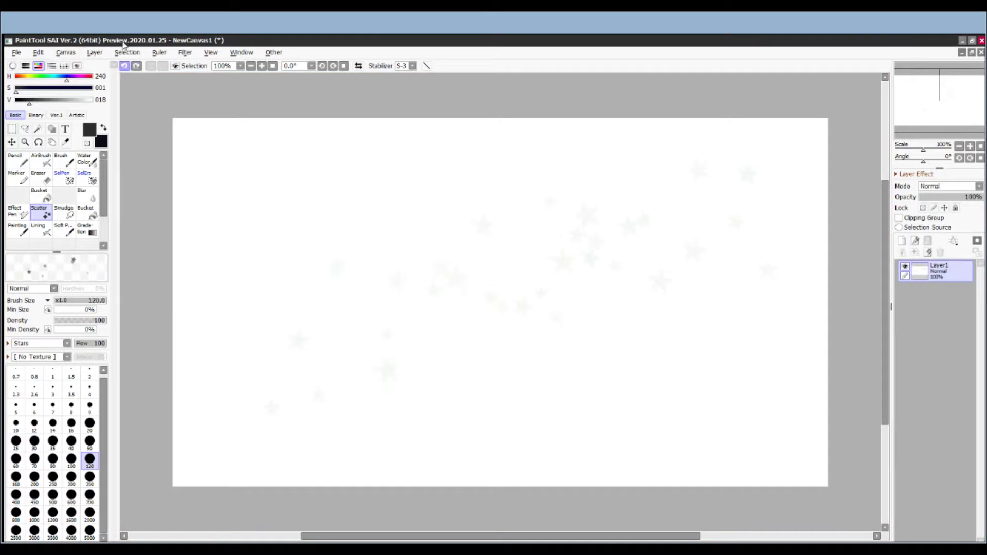
pyautogui.click(125, 66)
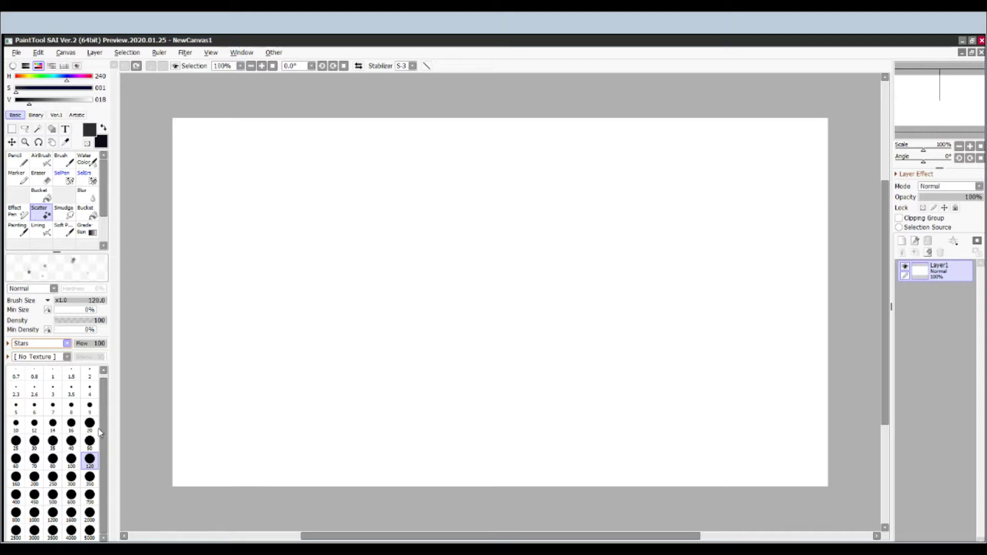
# Paint dark trees down the canvas's left side and in an arc across the middle, using the Trees1 shape at size 350
pyautogui.click(90, 469)
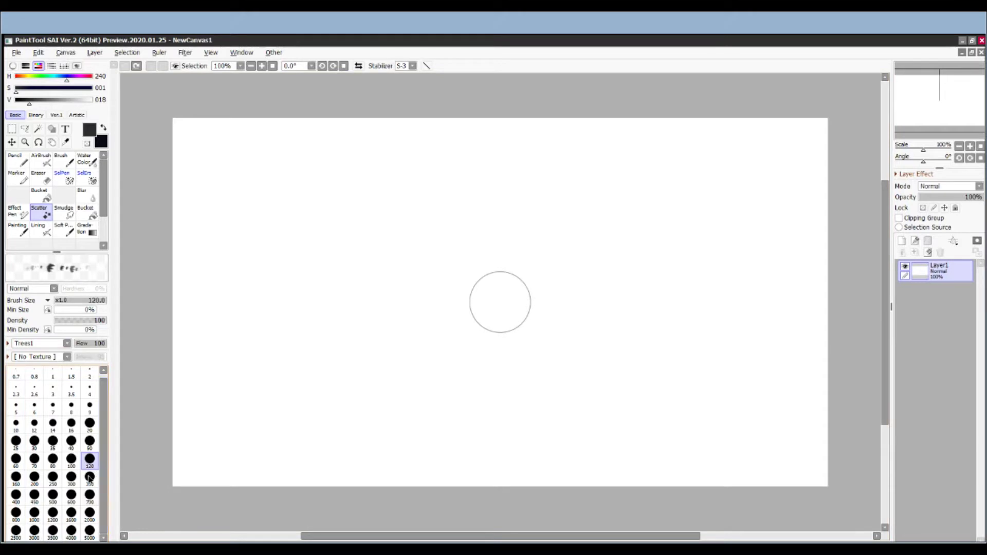
pyautogui.click(90, 495)
pyautogui.click(89, 478)
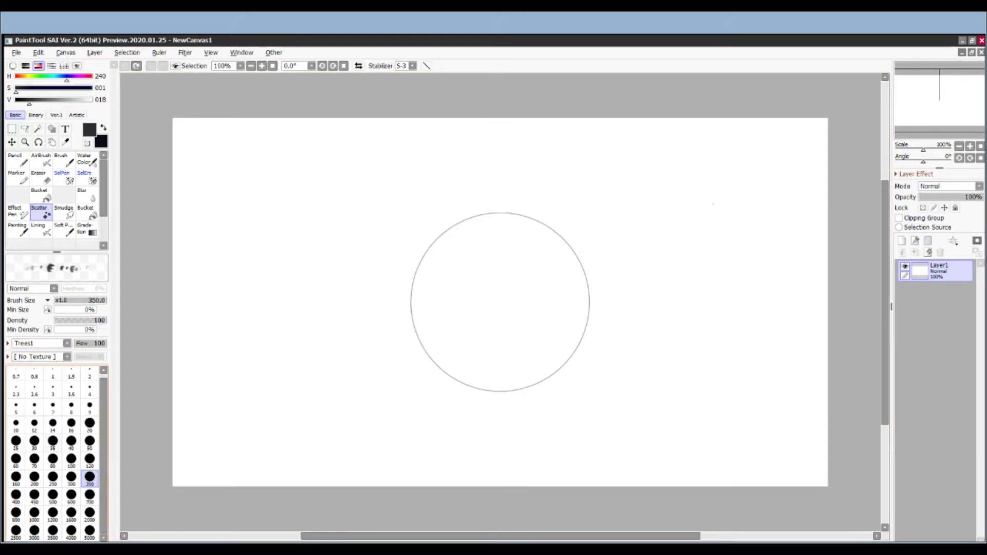
pyautogui.moveTo(269, 326)
pyautogui.mouseDown()
pyautogui.moveTo(467, 267)
pyautogui.moveTo(707, 271)
pyautogui.moveTo(705, 247)
pyautogui.moveTo(496, 194)
pyautogui.moveTo(312, 307)
pyautogui.moveTo(236, 372)
pyautogui.moveTo(302, 377)
pyautogui.moveTo(243, 406)
pyautogui.moveTo(224, 170)
pyautogui.moveTo(199, 254)
pyautogui.mouseUp()
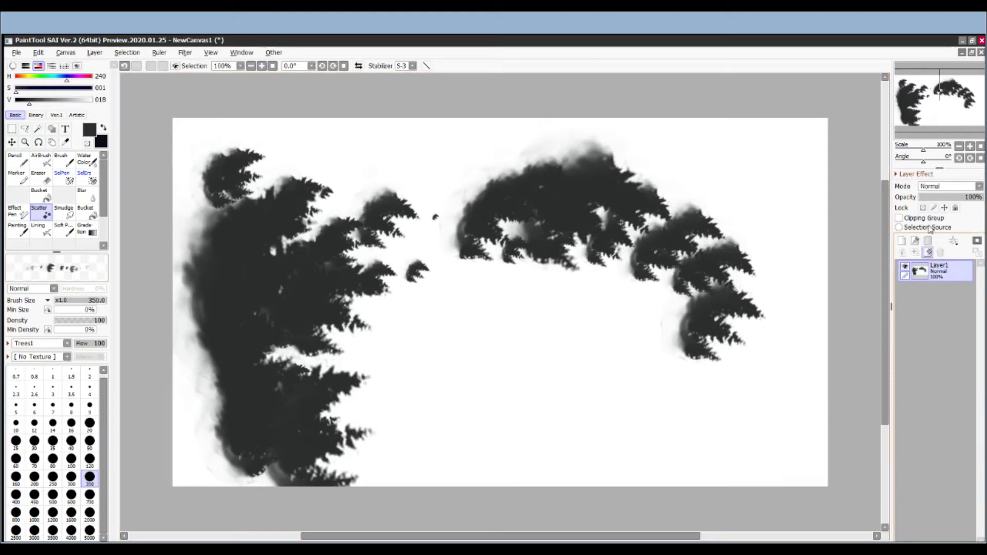
# Set the colour to dark green with hue 128, saturation 36 and value 21, and clear the dark trees from Layer1
pyautogui.click(42, 76)
pyautogui.click(43, 88)
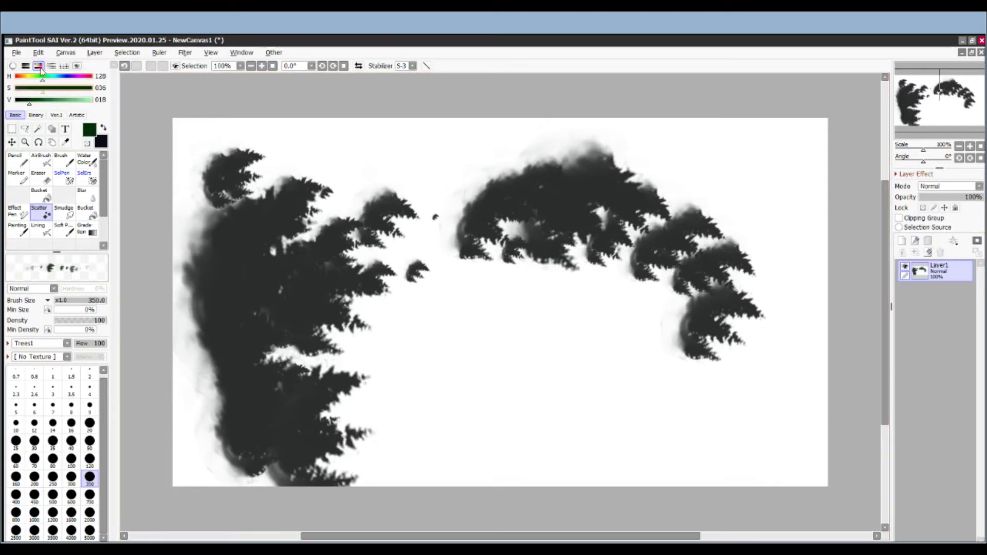
pyautogui.moveTo(41, 99); pyautogui.dragTo(35, 100)
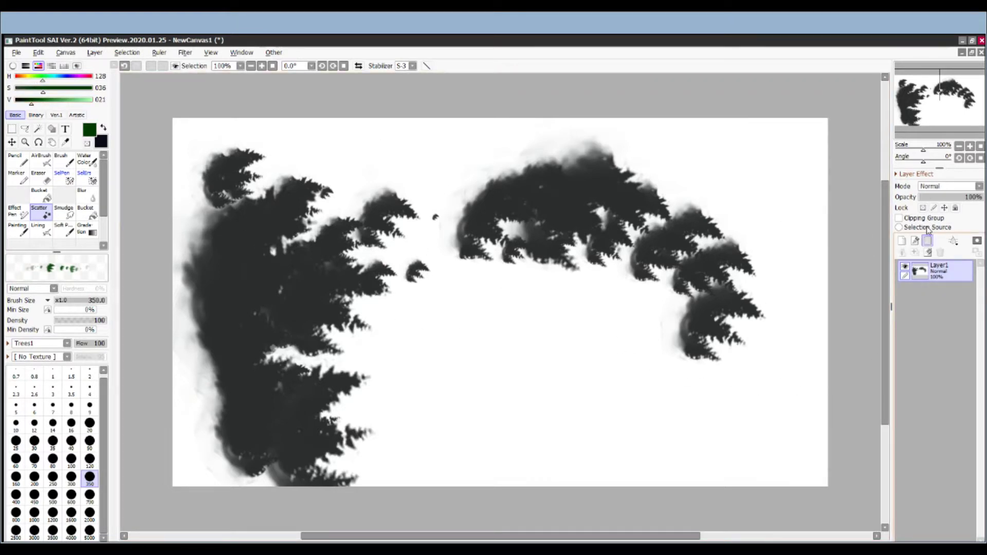
pyautogui.click(929, 253)
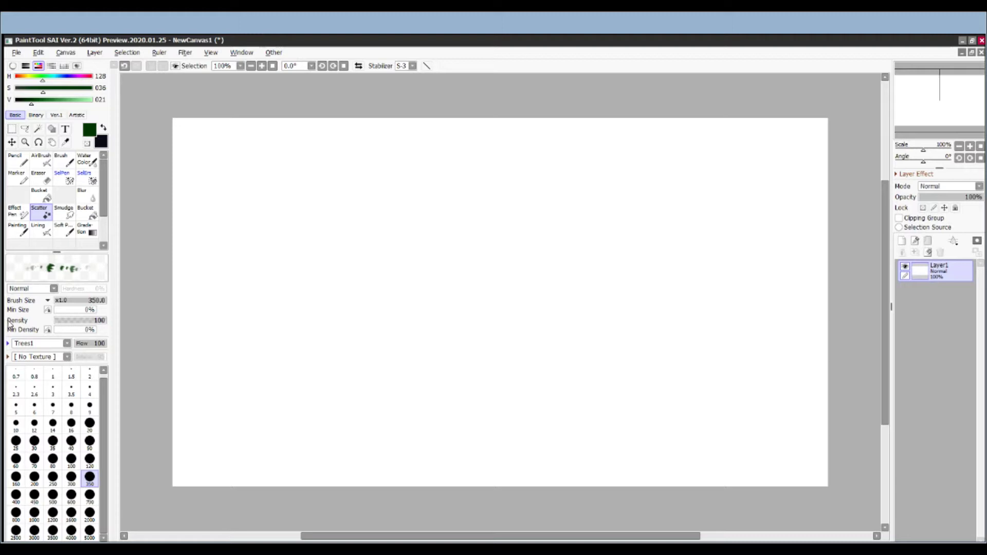
# Set the Trees1 shape's angle to -18° and paint upright green trees from the canvas's left part to its middle
pyautogui.click(7, 343)
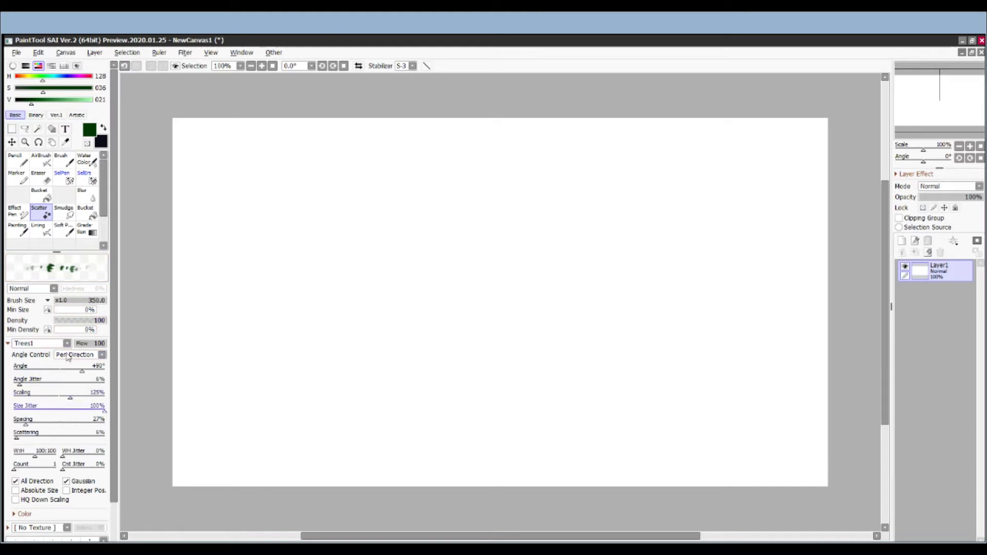
pyautogui.moveTo(80, 349); pyautogui.dragTo(57, 350)
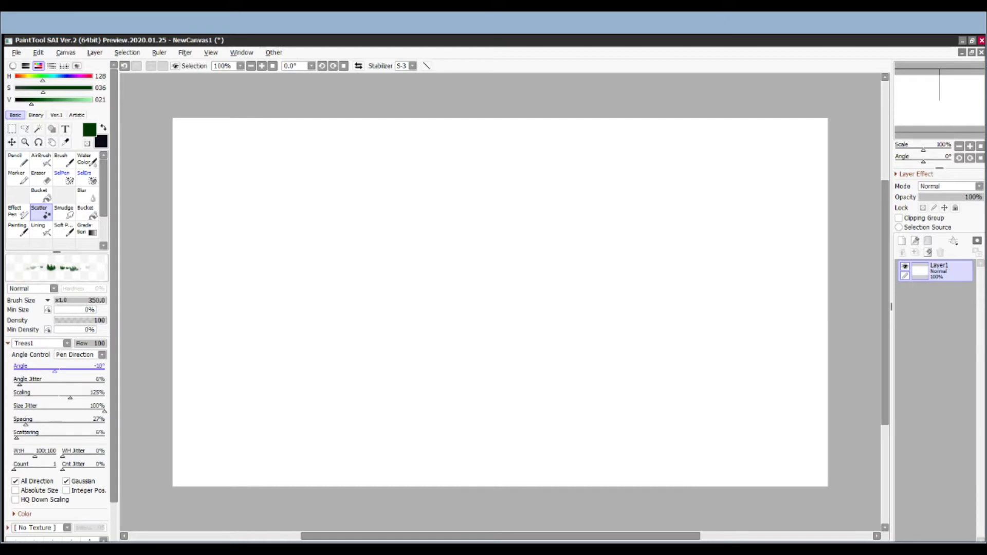
pyautogui.moveTo(297, 291)
pyautogui.mouseDown()
pyautogui.moveTo(579, 256)
pyautogui.moveTo(425, 302)
pyautogui.moveTo(381, 233)
pyautogui.moveTo(365, 300)
pyautogui.moveTo(360, 258)
pyautogui.moveTo(341, 331)
pyautogui.moveTo(259, 248)
pyautogui.moveTo(263, 293)
pyautogui.mouseUp()
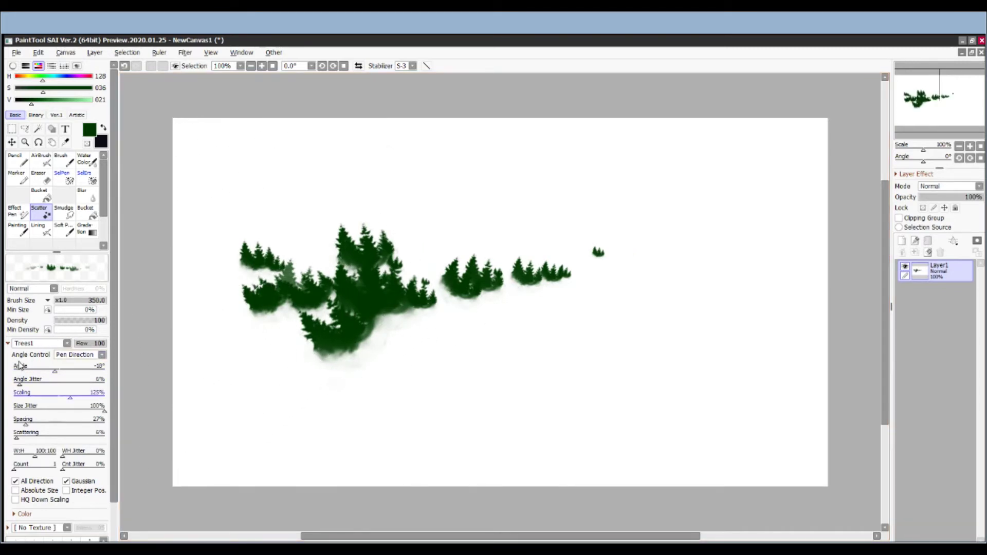
# Set the Trees1 angle jitter to 16% and scattering to 0%, and test them with a stroke that is undone
pyautogui.moveTo(21, 382); pyautogui.dragTo(33, 382)
pyautogui.moveTo(22, 418); pyautogui.dragTo(11, 421)
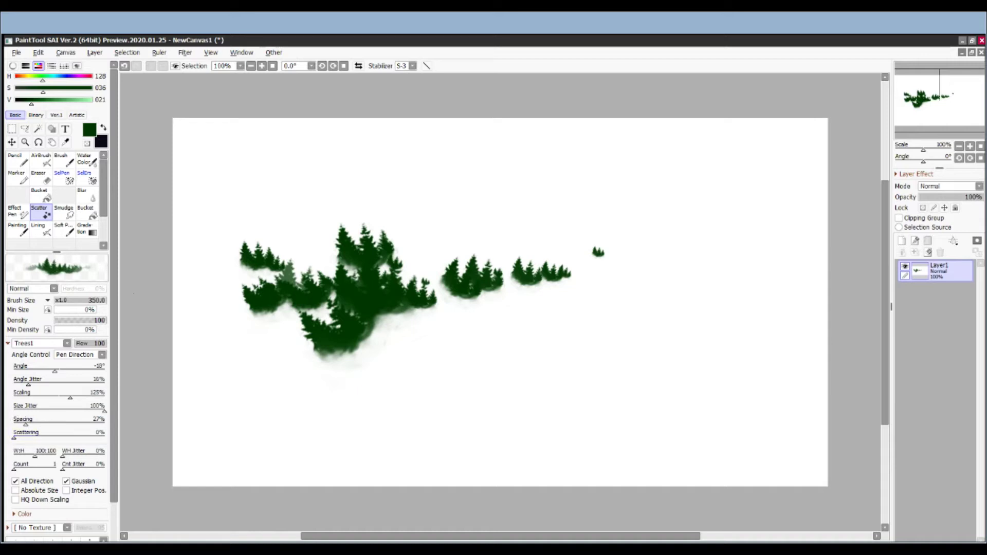
pyautogui.moveTo(376, 198); pyautogui.dragTo(512, 249)
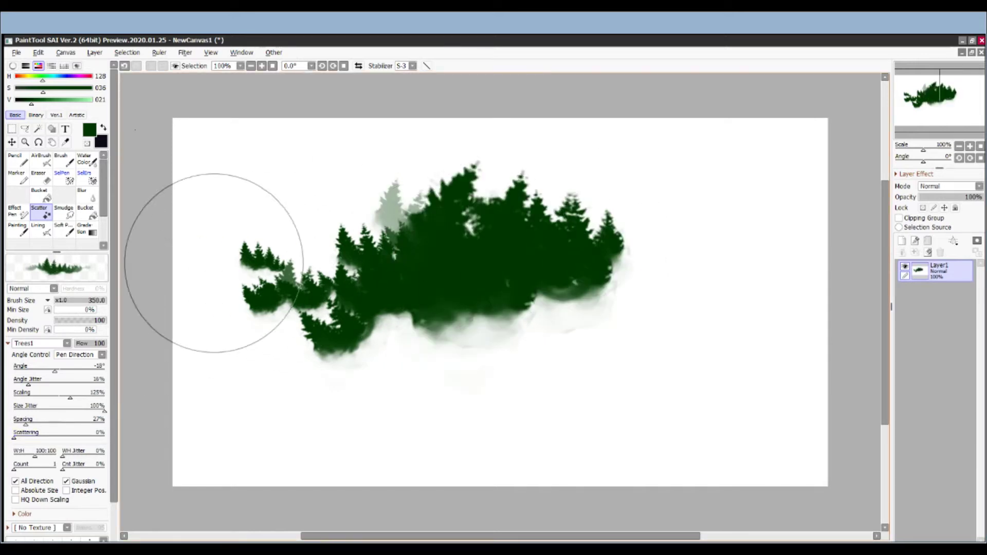
pyautogui.hotkey('ctrl', 'z')
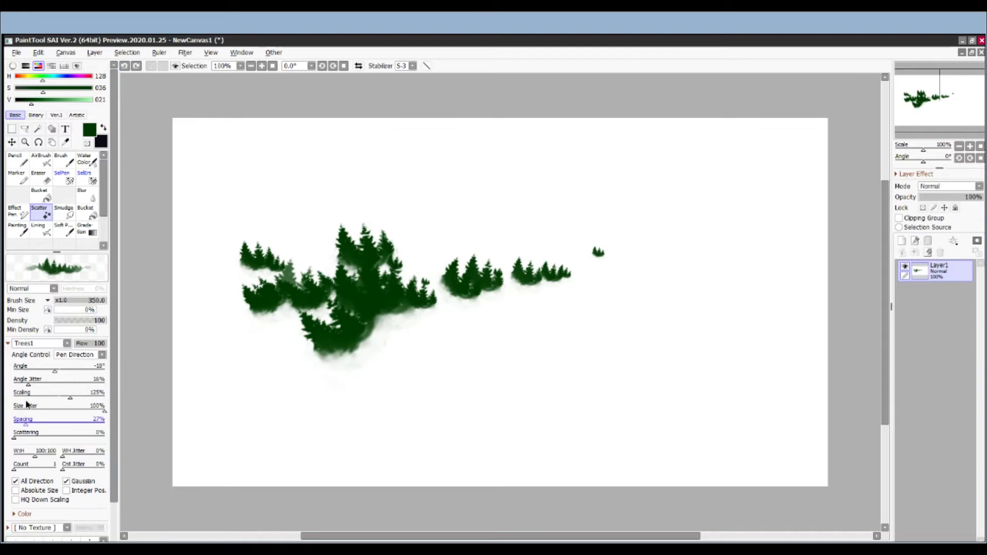
# Try a Trees1 spacing of 103% with a stroke across the canvas, and undo the stroke
pyautogui.moveTo(26, 404); pyautogui.dragTo(61, 400)
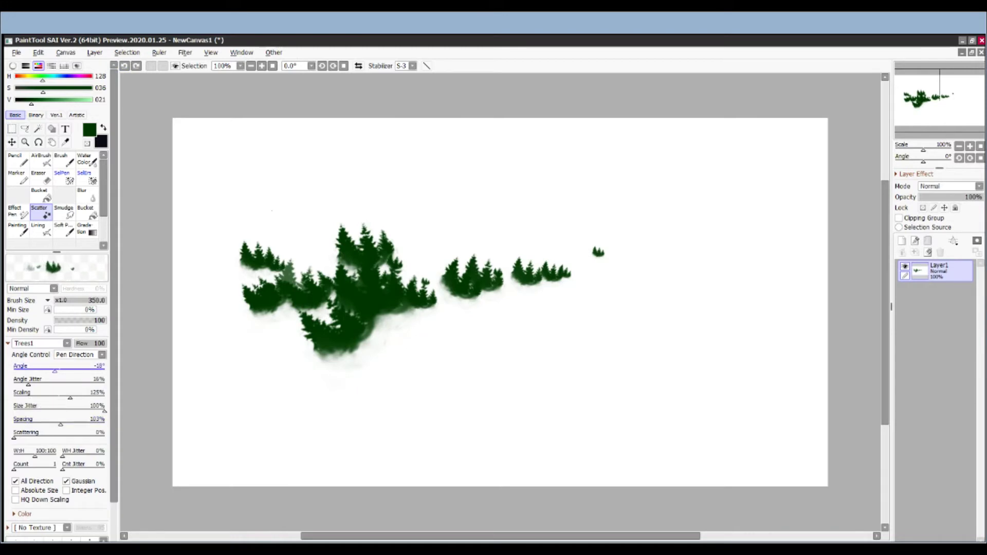
pyautogui.moveTo(320, 232)
pyautogui.mouseDown()
pyautogui.moveTo(665, 231)
pyautogui.moveTo(746, 242)
pyautogui.moveTo(553, 269)
pyautogui.moveTo(369, 310)
pyautogui.moveTo(258, 359)
pyautogui.moveTo(434, 323)
pyautogui.moveTo(711, 311)
pyautogui.moveTo(741, 327)
pyautogui.mouseUp()
pyautogui.click(124, 66)
# Set the Trees1 spacing to 11% and the brush size to 120, and paint dense trees along the upper middle
pyautogui.moveTo(58, 400); pyautogui.dragTo(19, 411)
pyautogui.scroll(-1, 106, 468)
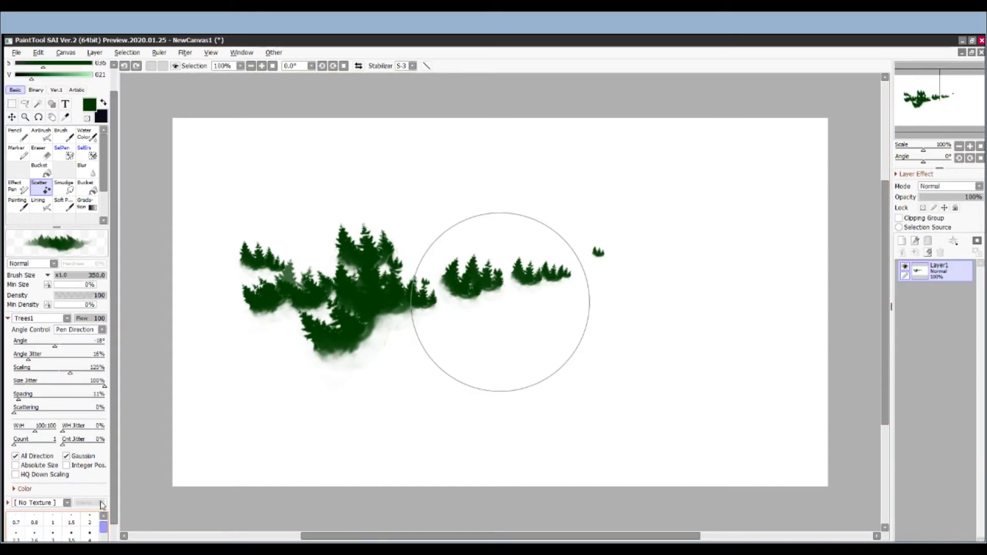
pyautogui.scroll(1, 104, 524)
pyautogui.click(89, 529)
pyautogui.moveTo(493, 207)
pyautogui.mouseDown()
pyautogui.moveTo(533, 204)
pyautogui.moveTo(432, 216)
pyautogui.moveTo(495, 226)
pyautogui.mouseUp()
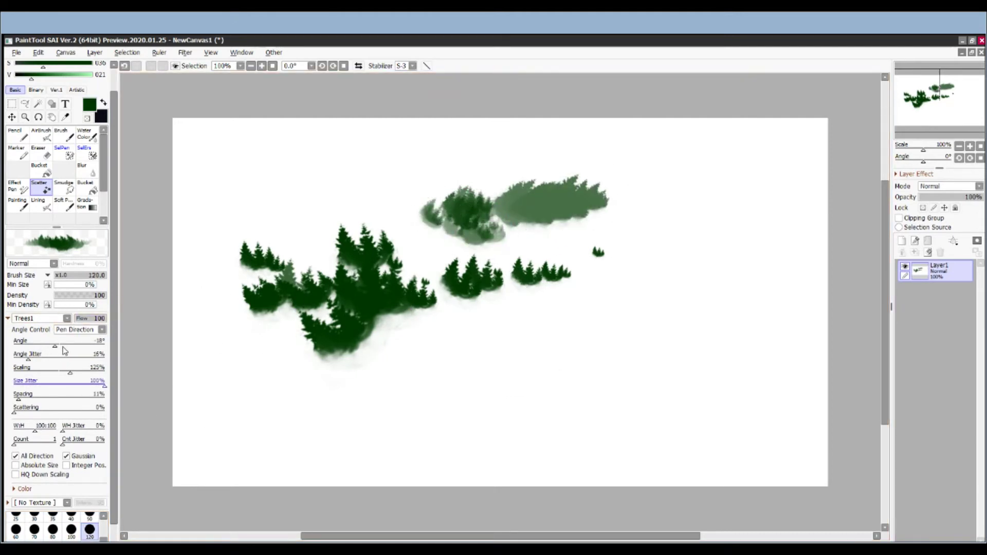
# Paint a row of small trees at the upper left with reduced Trees1 scaling, and more trees beside it with scaling at 136%
pyautogui.moveTo(70, 372)
pyautogui.mouseDown()
pyautogui.moveTo(60, 371)
pyautogui.moveTo(62, 351)
pyautogui.moveTo(37, 352)
pyautogui.mouseUp()
pyautogui.moveTo(284, 205)
pyautogui.mouseDown()
pyautogui.moveTo(339, 199)
pyautogui.moveTo(263, 207)
pyautogui.moveTo(303, 196)
pyautogui.mouseUp()
pyautogui.moveTo(47, 357); pyautogui.dragTo(74, 352)
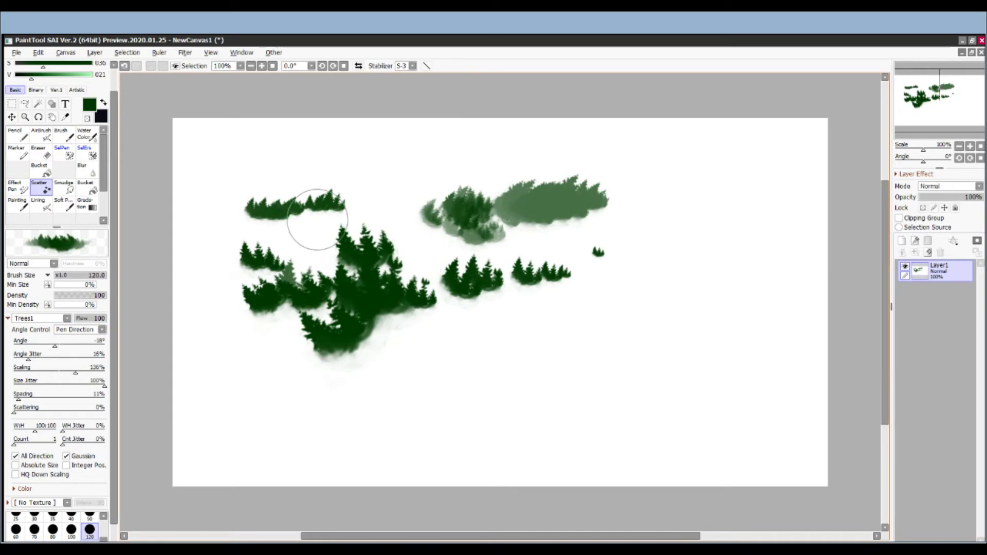
pyautogui.moveTo(317, 219)
pyautogui.mouseDown()
pyautogui.moveTo(407, 209)
pyautogui.moveTo(360, 215)
pyautogui.moveTo(385, 220)
pyautogui.moveTo(320, 221)
pyautogui.mouseUp()
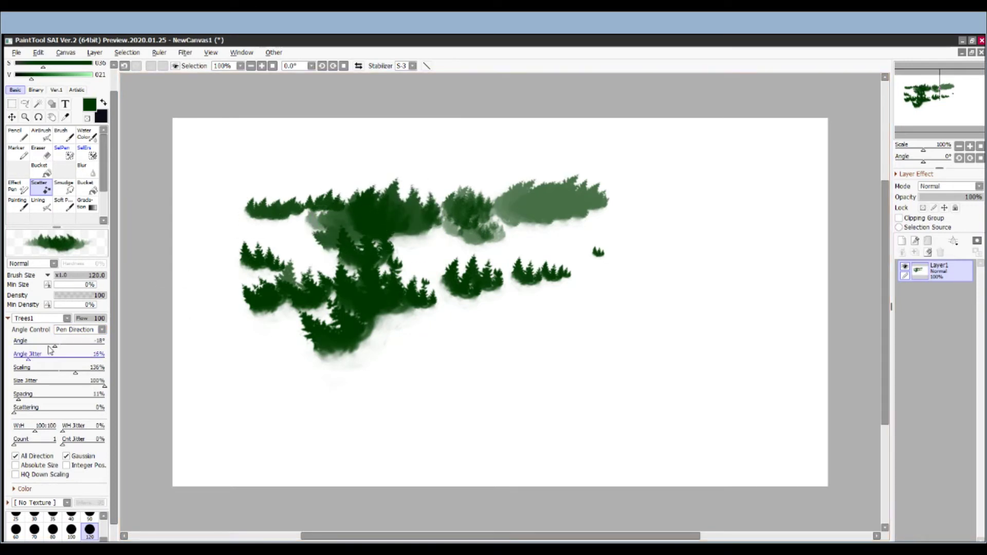
# Set the Trees1 angle jitter to 0% and the brush size to 250, and paint a dense forest across the lower canvas
pyautogui.moveTo(32, 335)
pyautogui.mouseDown()
pyautogui.moveTo(43, 336)
pyautogui.moveTo(18, 334)
pyautogui.mouseUp()
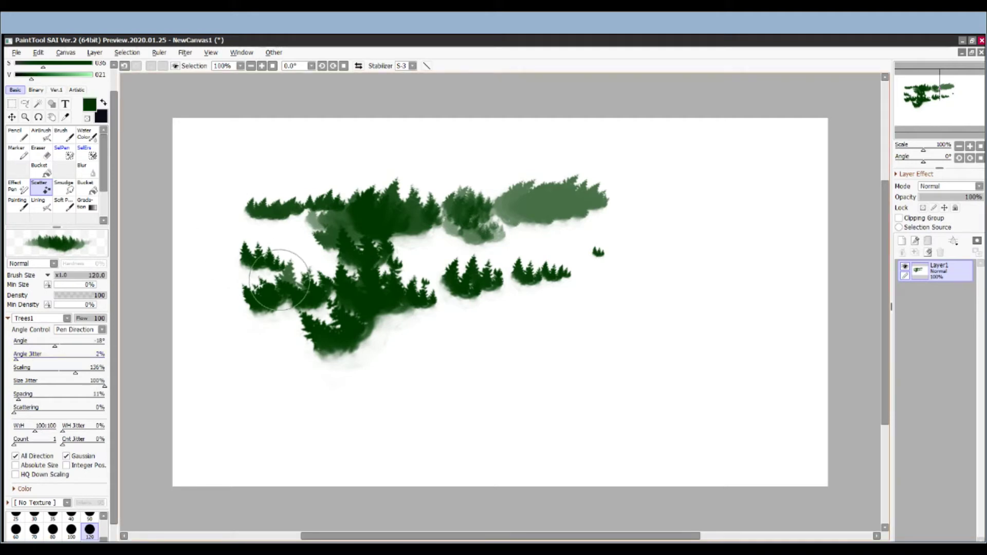
pyautogui.click(16, 355)
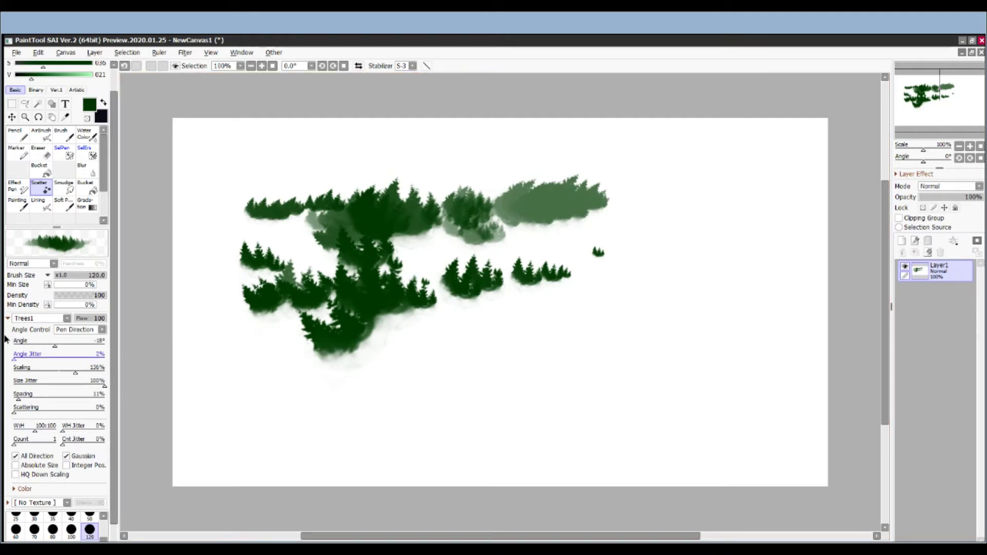
pyautogui.press(']')
pyautogui.press(']')
pyautogui.press(']')
pyautogui.moveTo(468, 342)
pyautogui.mouseDown()
pyautogui.moveTo(496, 357)
pyautogui.moveTo(680, 333)
pyautogui.moveTo(509, 348)
pyautogui.moveTo(701, 390)
pyautogui.moveTo(407, 410)
pyautogui.moveTo(761, 408)
pyautogui.moveTo(408, 375)
pyautogui.moveTo(363, 408)
pyautogui.moveTo(272, 415)
pyautogui.moveTo(434, 386)
pyautogui.moveTo(475, 411)
pyautogui.moveTo(519, 407)
pyautogui.moveTo(481, 388)
pyautogui.moveTo(476, 409)
pyautogui.moveTo(408, 370)
pyautogui.moveTo(588, 414)
pyautogui.moveTo(551, 357)
pyautogui.moveTo(585, 348)
pyautogui.moveTo(529, 343)
pyautogui.moveTo(480, 366)
pyautogui.moveTo(670, 434)
pyautogui.moveTo(739, 435)
pyautogui.moveTo(662, 463)
pyautogui.moveTo(570, 420)
pyautogui.mouseUp()
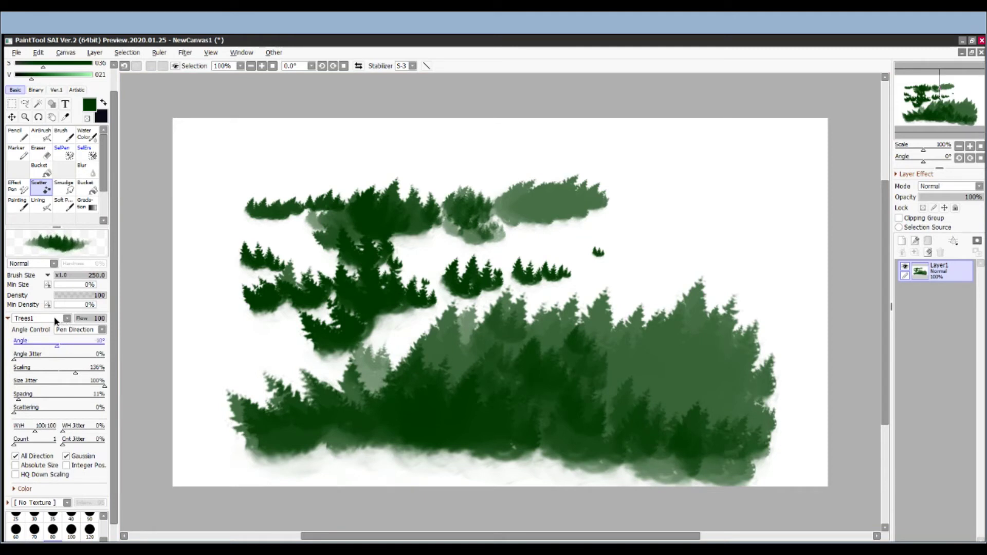
# Extend the forest at its left end and right part, changing the Trees1 angle to +2° between strokes
pyautogui.moveTo(275, 371)
pyautogui.mouseDown()
pyautogui.moveTo(206, 386)
pyautogui.moveTo(386, 348)
pyautogui.moveTo(267, 329)
pyautogui.mouseUp()
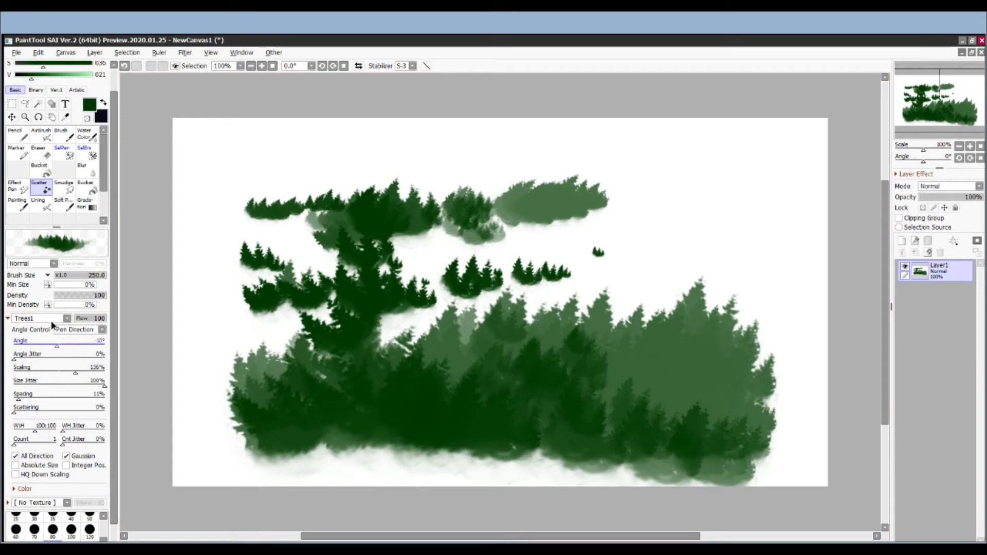
pyautogui.moveTo(52, 322); pyautogui.dragTo(58, 324)
pyautogui.moveTo(177, 334)
pyautogui.mouseDown()
pyautogui.moveTo(232, 375)
pyautogui.moveTo(232, 430)
pyautogui.moveTo(221, 419)
pyautogui.mouseUp()
pyautogui.moveTo(644, 360)
pyautogui.mouseDown()
pyautogui.moveTo(700, 388)
pyautogui.moveTo(725, 415)
pyautogui.moveTo(677, 363)
pyautogui.moveTo(649, 301)
pyautogui.moveTo(551, 299)
pyautogui.moveTo(538, 315)
pyautogui.moveTo(556, 334)
pyautogui.moveTo(640, 318)
pyautogui.mouseUp()
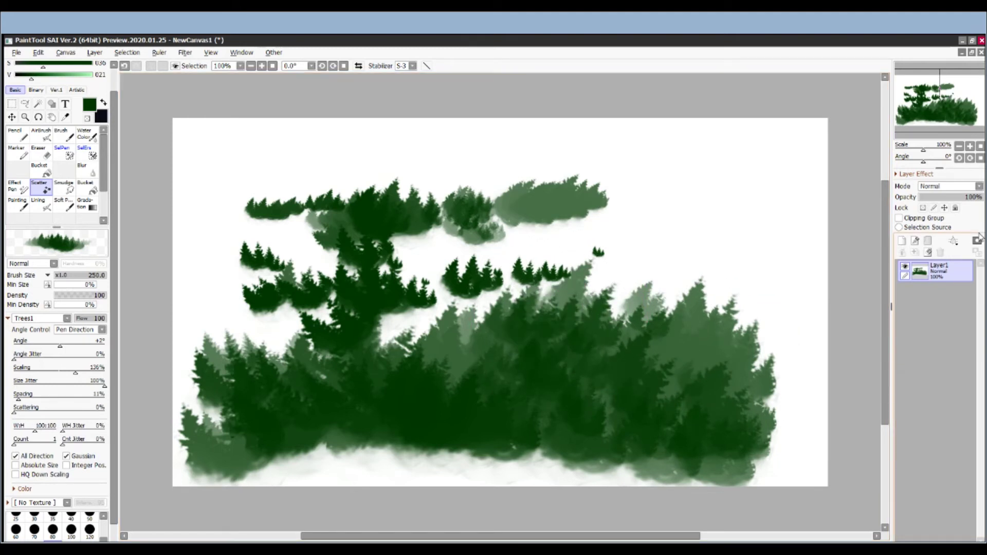
# Clear the forest from Layer1 and switch the scatter shape to heart 1
pyautogui.click(928, 252)
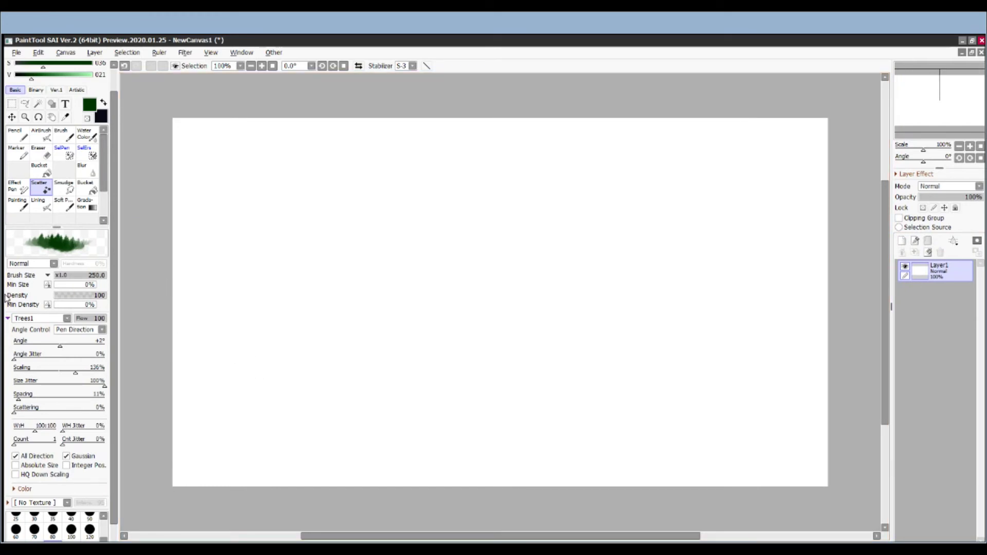
pyautogui.click(8, 318)
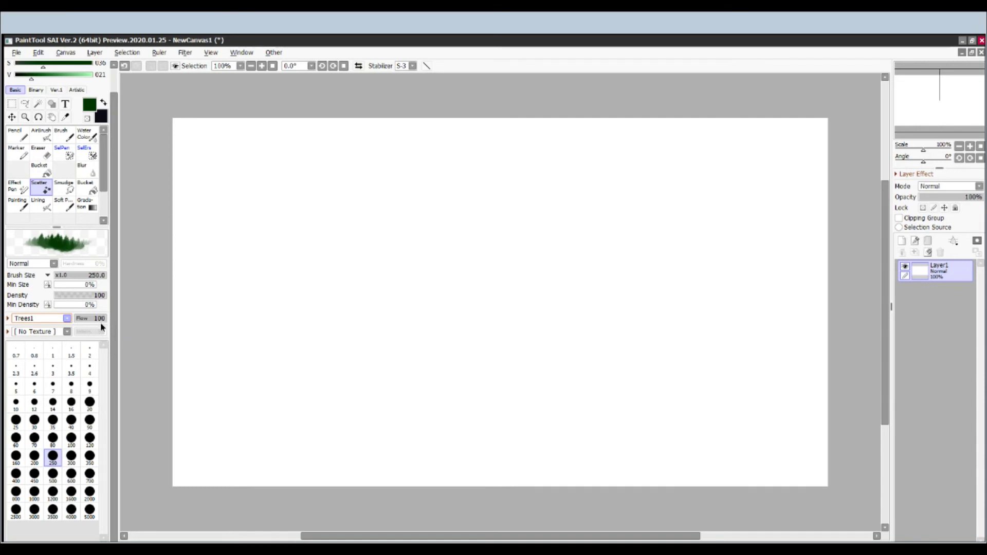
pyautogui.click(60, 344)
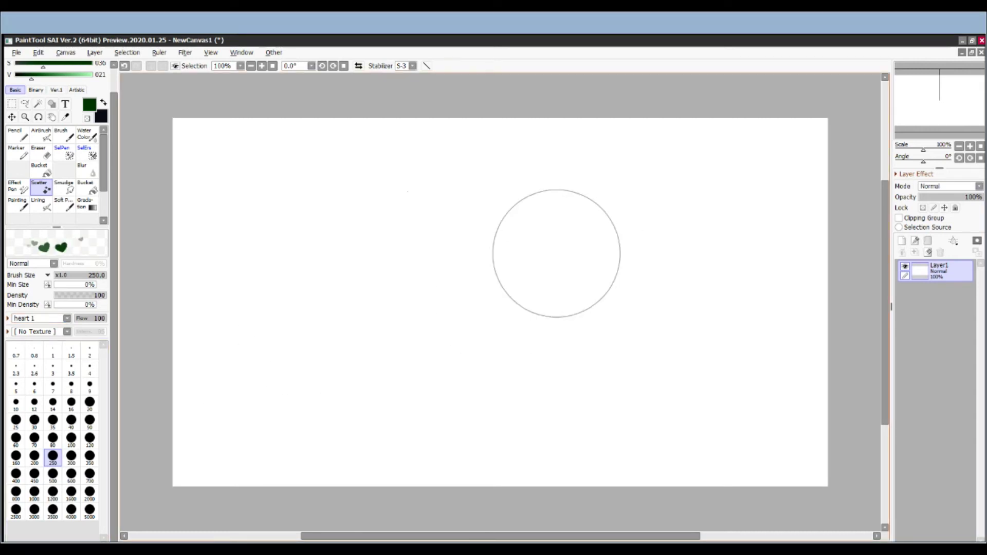
# Set the colour to a muted red with hue 359 and value 56, and scatter hearts across the canvas
pyautogui.click(114, 65)
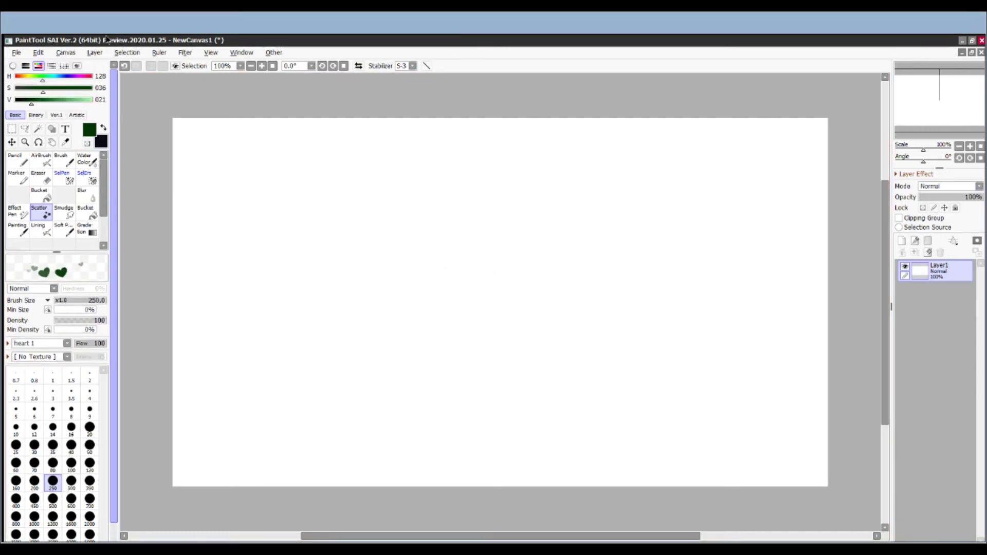
pyautogui.click(92, 77)
pyautogui.click(58, 99)
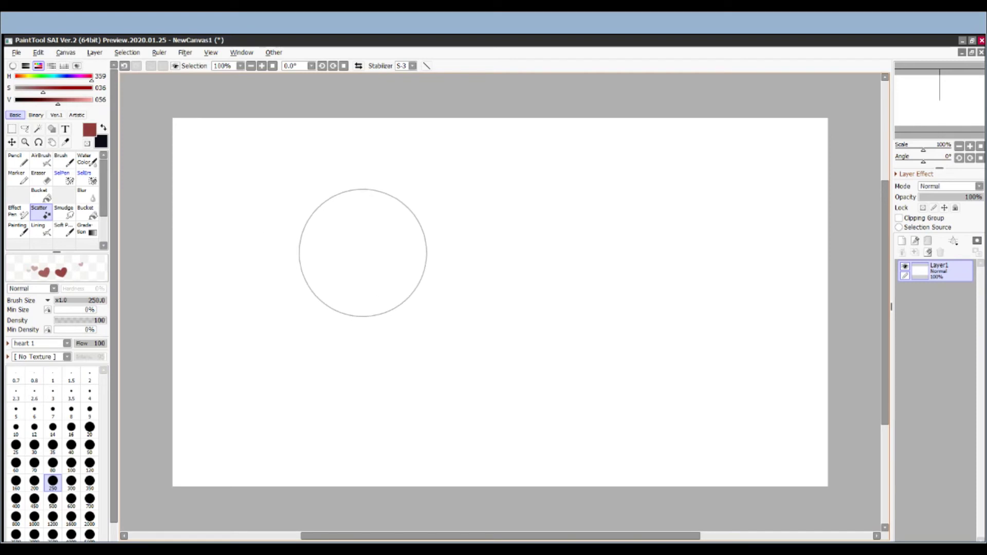
pyautogui.click(356, 245)
pyautogui.moveTo(313, 334)
pyautogui.mouseDown()
pyautogui.moveTo(828, 290)
pyautogui.moveTo(348, 381)
pyautogui.moveTo(180, 384)
pyautogui.mouseUp()
# Clear Layer1 and set heart 1 to angle -2°, scaling 145%, spacing 138%, with angle jitter, size jitter and scattering at 0%
pyautogui.click(928, 252)
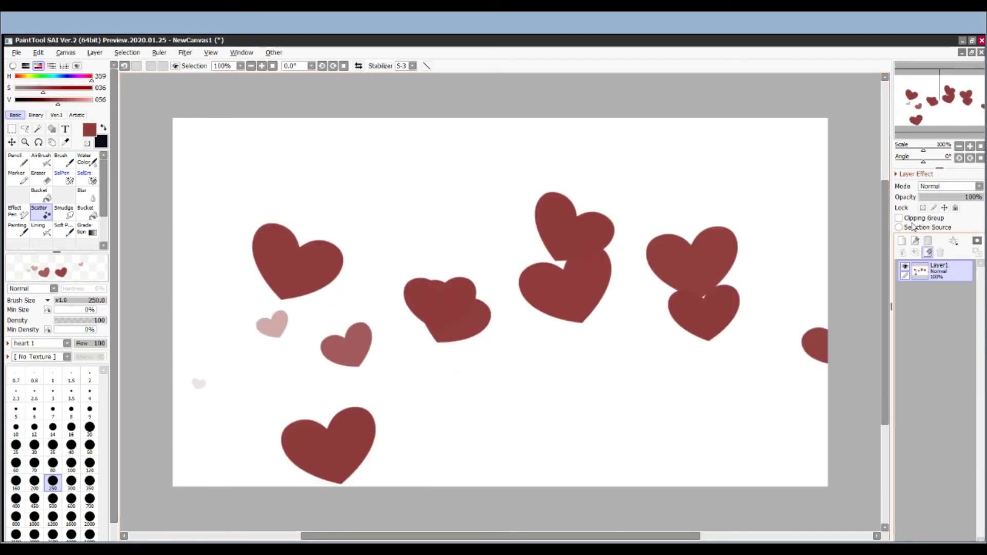
pyautogui.click(8, 343)
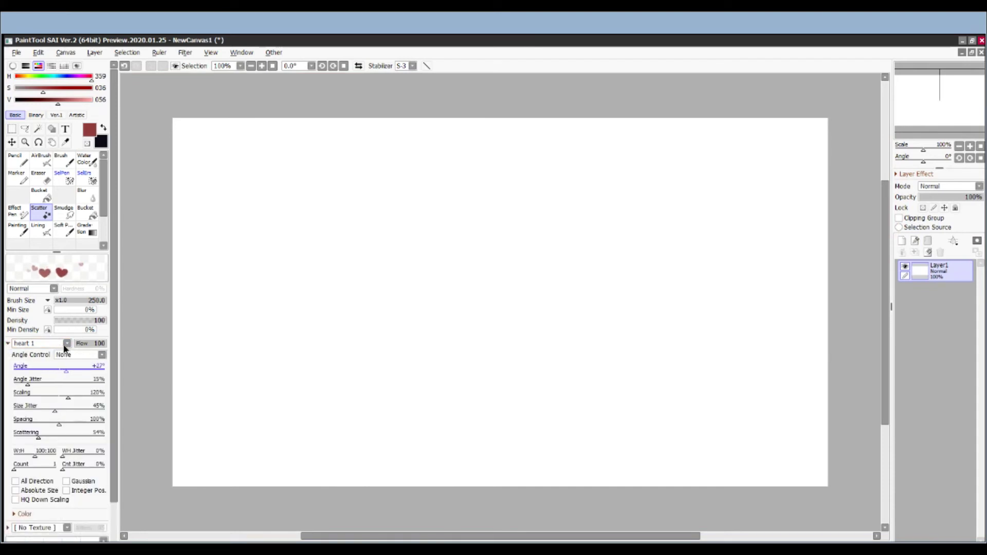
pyautogui.moveTo(63, 369); pyautogui.dragTo(65, 369)
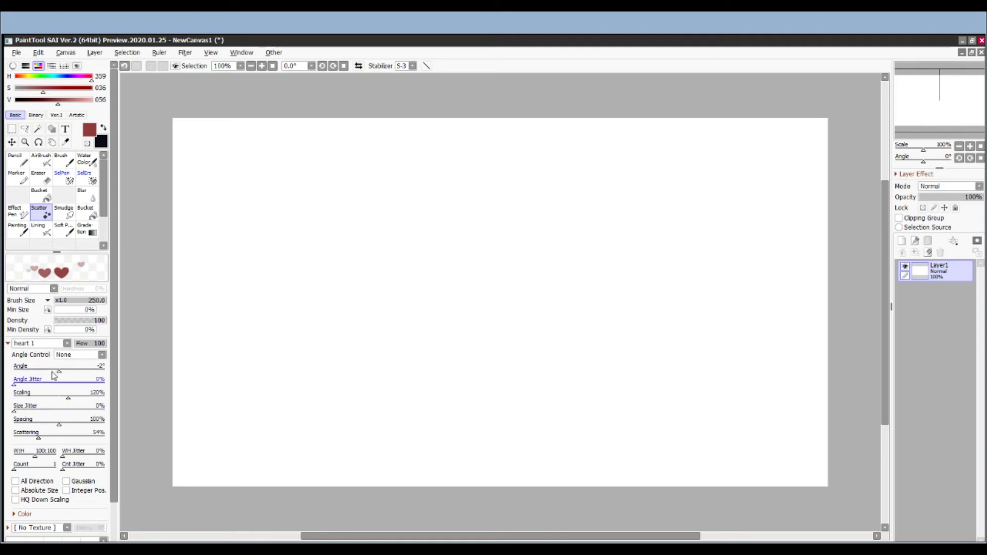
pyautogui.moveTo(65, 374)
pyautogui.mouseDown()
pyautogui.moveTo(80, 374)
pyautogui.moveTo(68, 397)
pyautogui.moveTo(76, 398)
pyautogui.moveTo(5, 415)
pyautogui.mouseUp()
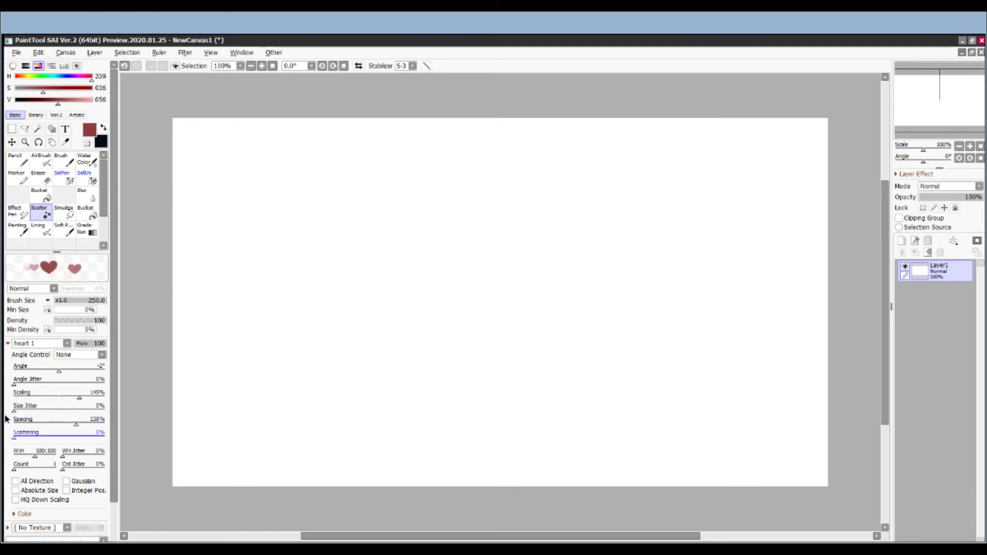
# Paint four horizontal rows of evenly spaced upright hearts across the canvas
pyautogui.moveTo(234, 269)
pyautogui.mouseDown()
pyautogui.moveTo(748, 266)
pyautogui.moveTo(732, 304)
pyautogui.mouseUp()
pyautogui.moveTo(245, 375)
pyautogui.mouseDown()
pyautogui.moveTo(336, 381)
pyautogui.moveTo(666, 347)
pyautogui.moveTo(826, 379)
pyautogui.mouseUp()
pyautogui.moveTo(235, 191)
pyautogui.mouseDown()
pyautogui.moveTo(446, 179)
pyautogui.moveTo(849, 194)
pyautogui.mouseUp()
pyautogui.moveTo(230, 438)
pyautogui.mouseDown()
pyautogui.moveTo(710, 437)
pyautogui.moveTo(837, 452)
pyautogui.mouseUp()
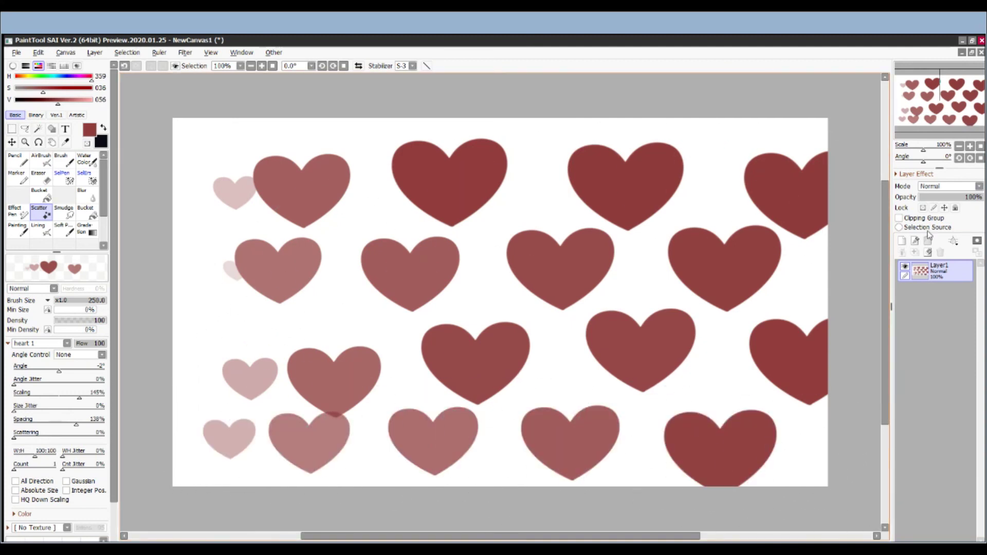
# Clear the heart rows from Layer1 and paint widely scattered hearts with heart 1's scattering at 316%
pyautogui.click(929, 252)
pyautogui.moveTo(21, 436)
pyautogui.mouseDown()
pyautogui.moveTo(29, 413)
pyautogui.moveTo(71, 413)
pyautogui.moveTo(104, 436)
pyautogui.mouseUp()
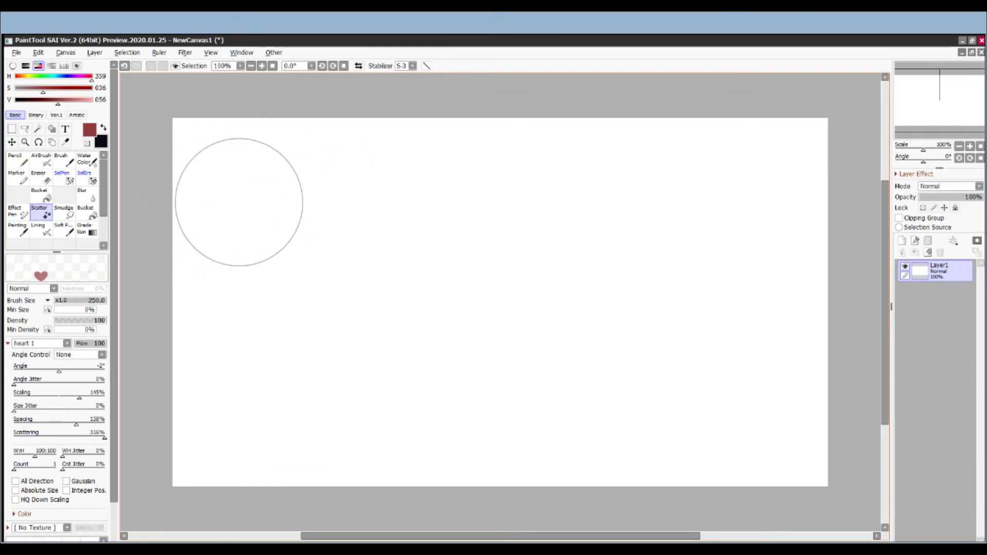
pyautogui.moveTo(443, 326)
pyautogui.mouseDown()
pyautogui.moveTo(283, 284)
pyautogui.moveTo(518, 183)
pyautogui.moveTo(623, 381)
pyautogui.moveTo(322, 418)
pyautogui.moveTo(257, 208)
pyautogui.moveTo(564, 140)
pyautogui.moveTo(859, 288)
pyautogui.moveTo(812, 442)
pyautogui.moveTo(483, 457)
pyautogui.moveTo(299, 304)
pyautogui.moveTo(469, 138)
pyautogui.moveTo(743, 199)
pyautogui.moveTo(678, 401)
pyautogui.moveTo(387, 434)
pyautogui.moveTo(206, 288)
pyautogui.moveTo(380, 151)
pyautogui.moveTo(669, 220)
pyautogui.mouseUp()
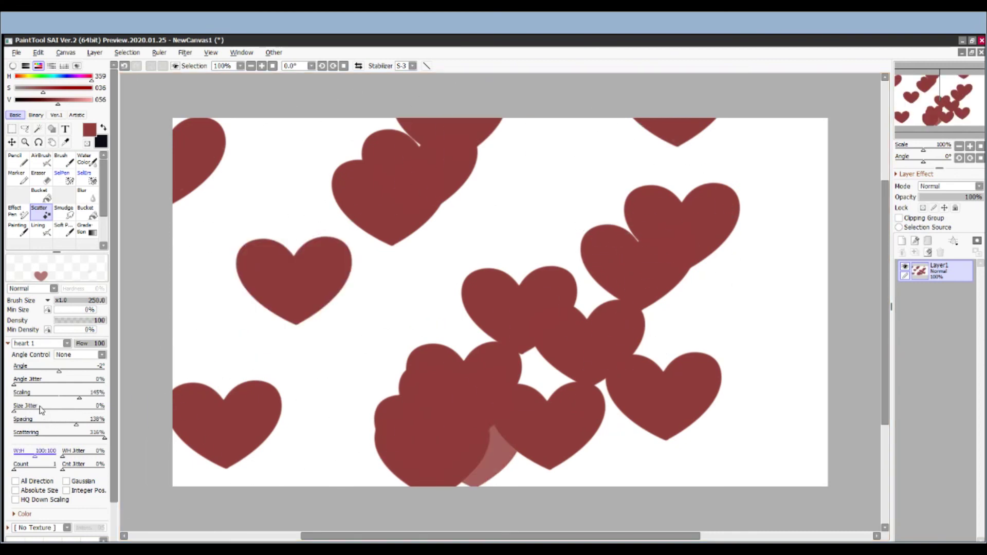
# Set heart 1's scattering to 45% and paint another stroke of hearts across the canvas
pyautogui.click(34, 436)
pyautogui.moveTo(268, 329)
pyautogui.mouseDown()
pyautogui.moveTo(412, 353)
pyautogui.moveTo(707, 221)
pyautogui.moveTo(504, 209)
pyautogui.moveTo(199, 414)
pyautogui.mouseUp()
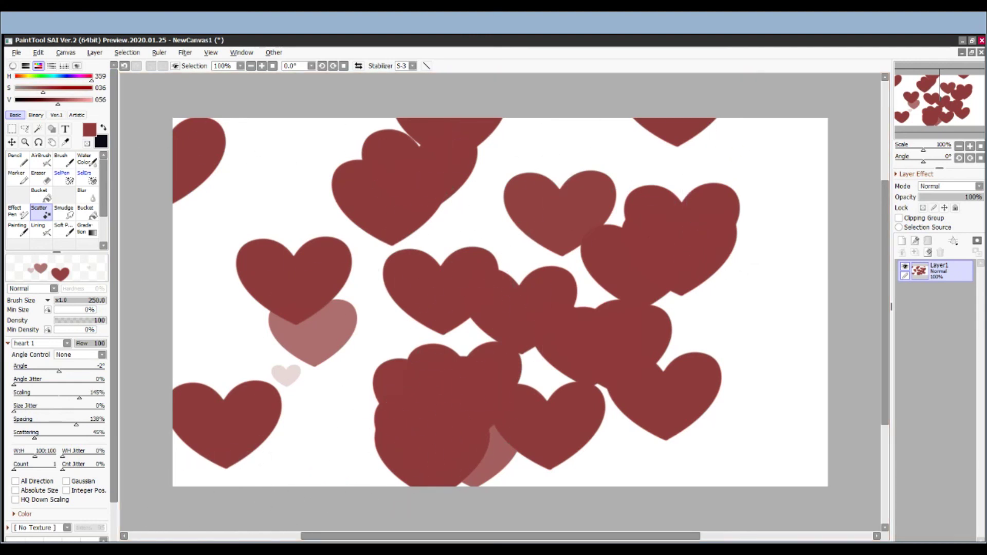
pyautogui.click(286, 546)
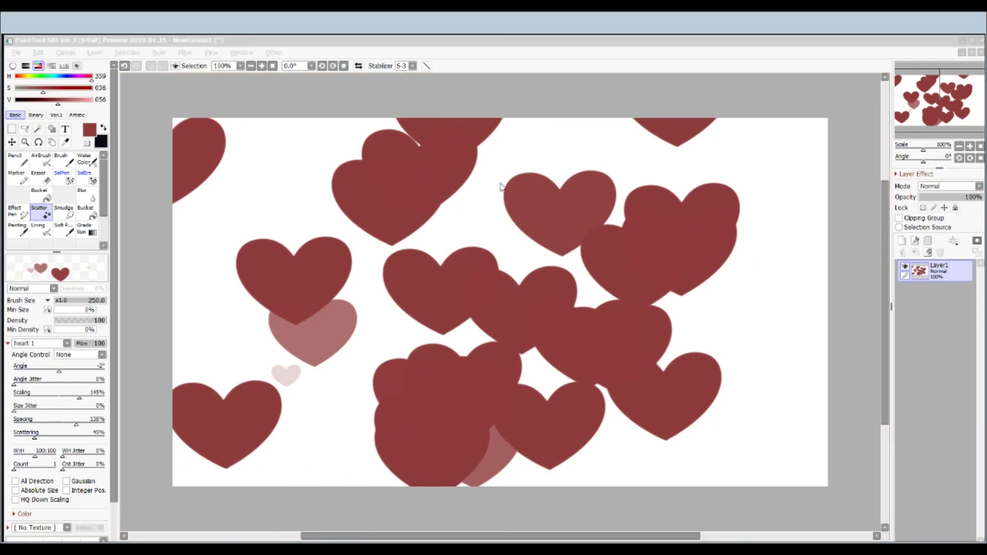